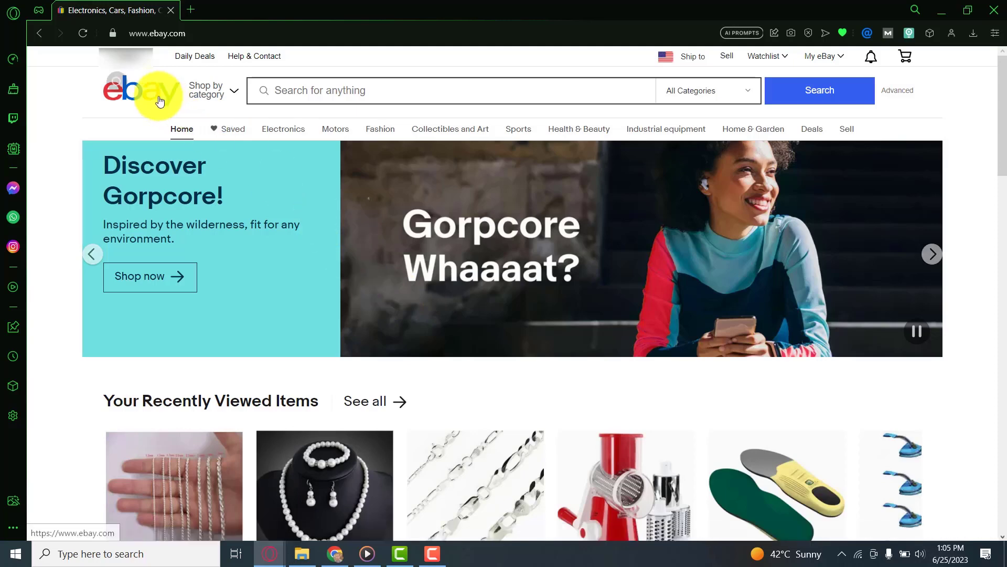
# Step: Go to Business Policies under Selling in Account settings
pyautogui.moveTo(132, 57)
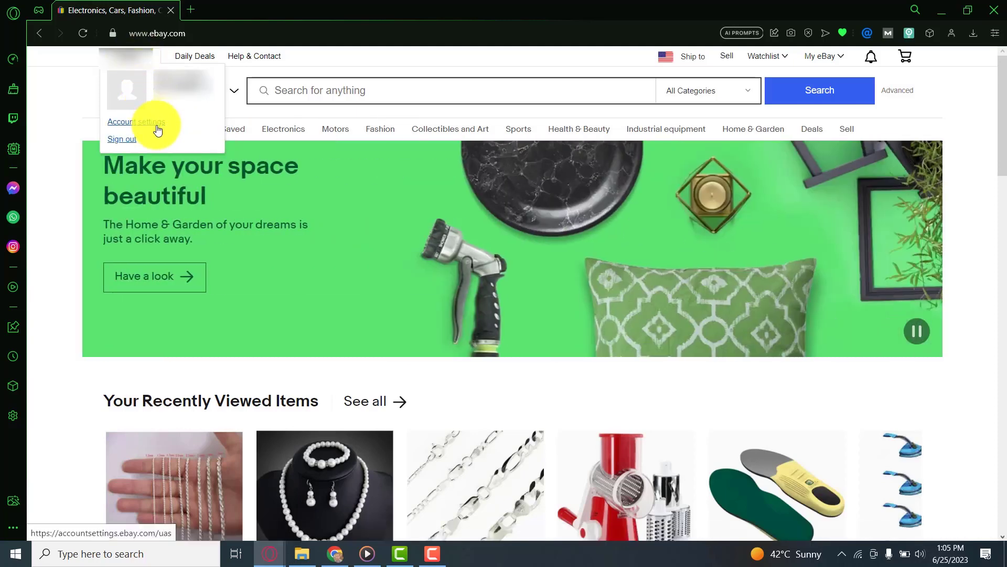
pyautogui.click(158, 129)
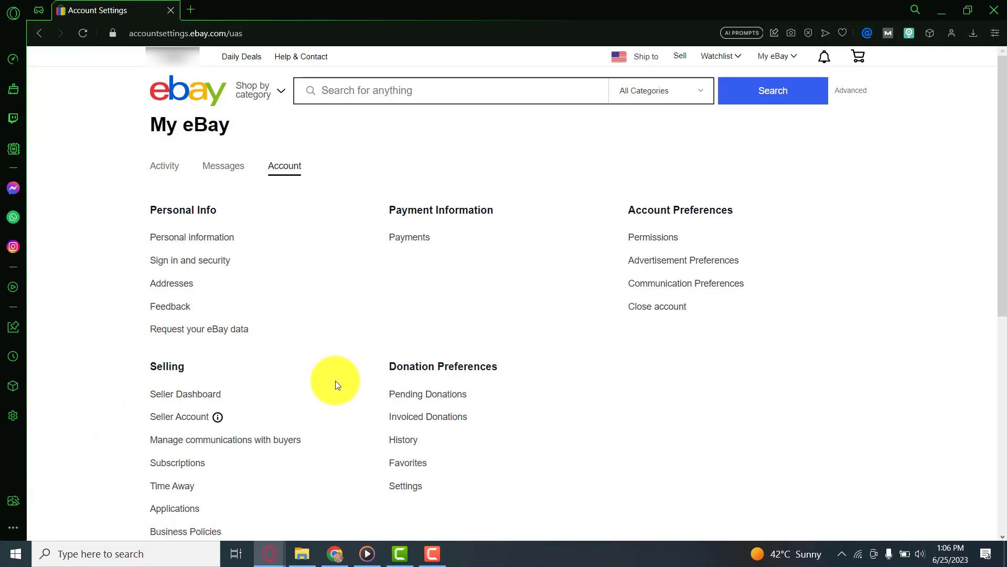
pyautogui.click(198, 534)
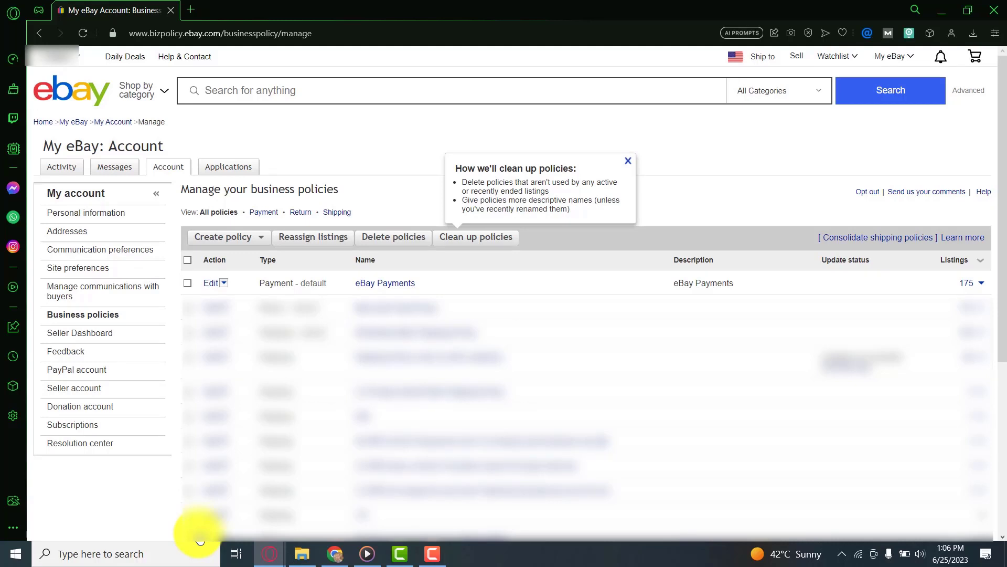
# Step: Choose Shipping from the Create policy menu to begin a new shipping policy
pyautogui.click(252, 237)
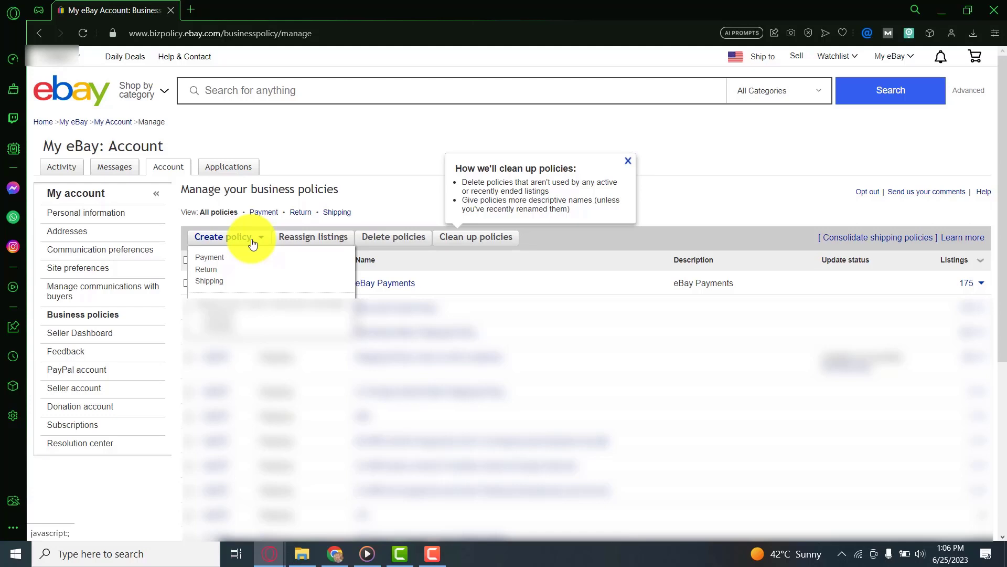
pyautogui.click(220, 283)
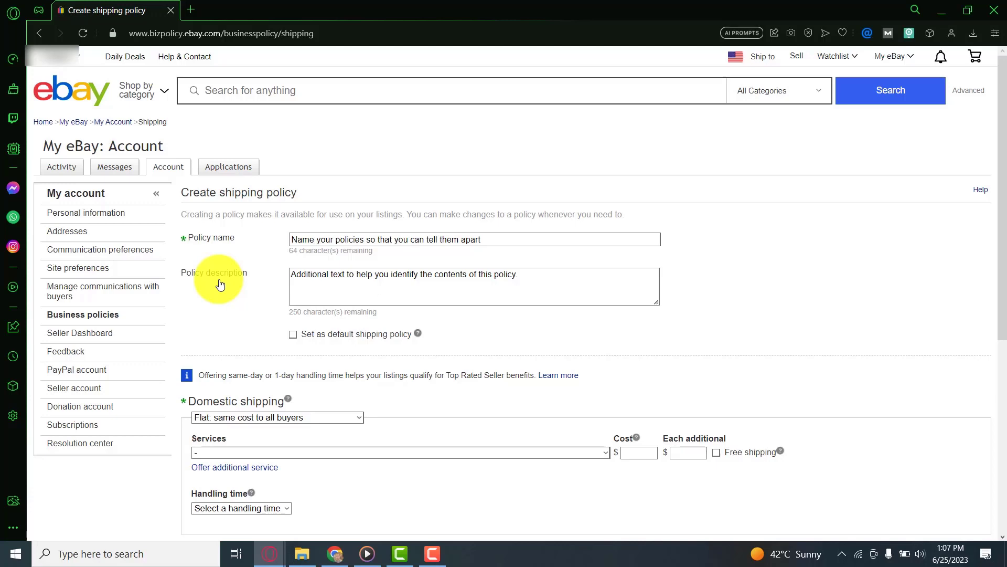
# Step: Enter 'Alibaba To eBay Shipping Policy For China Products' as the policy name
pyautogui.click(293, 246)
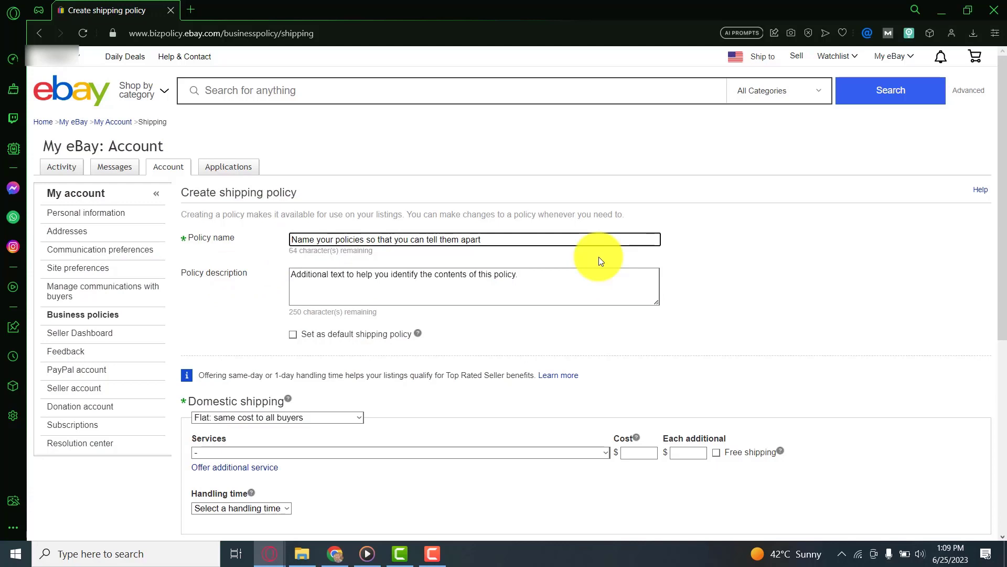
pyautogui.write('A')
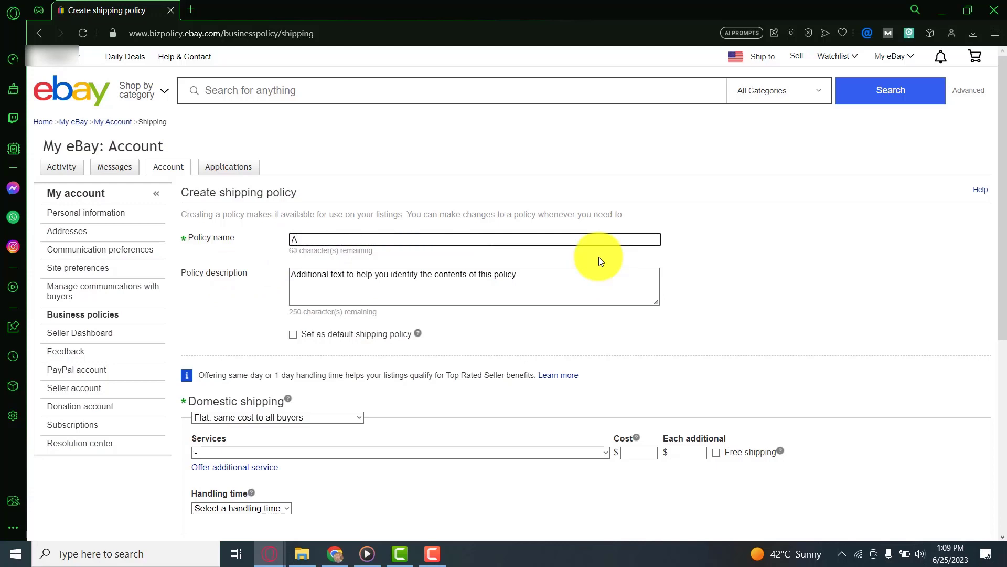
pyautogui.write('libaba To')
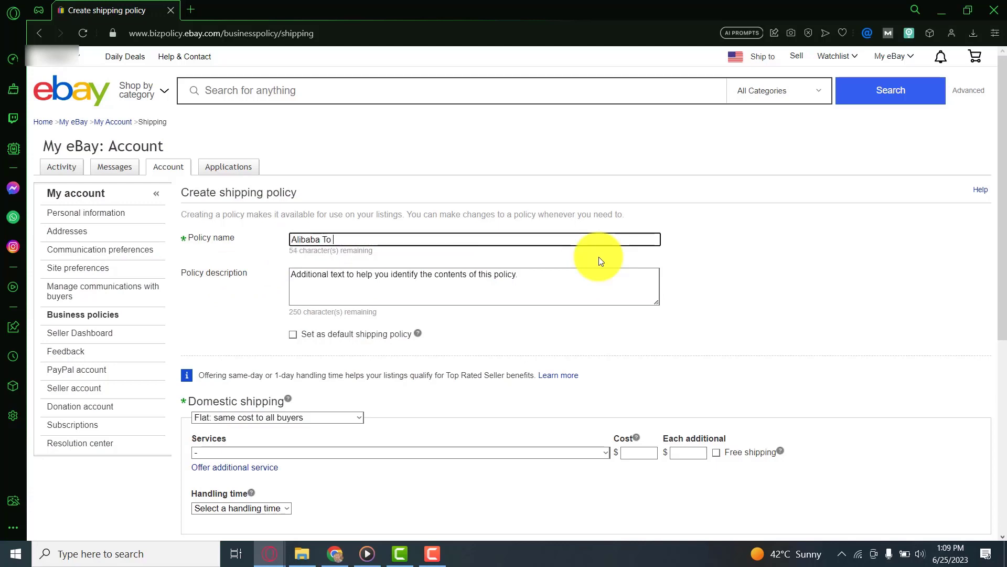
pyautogui.write(' eBay Shipp')
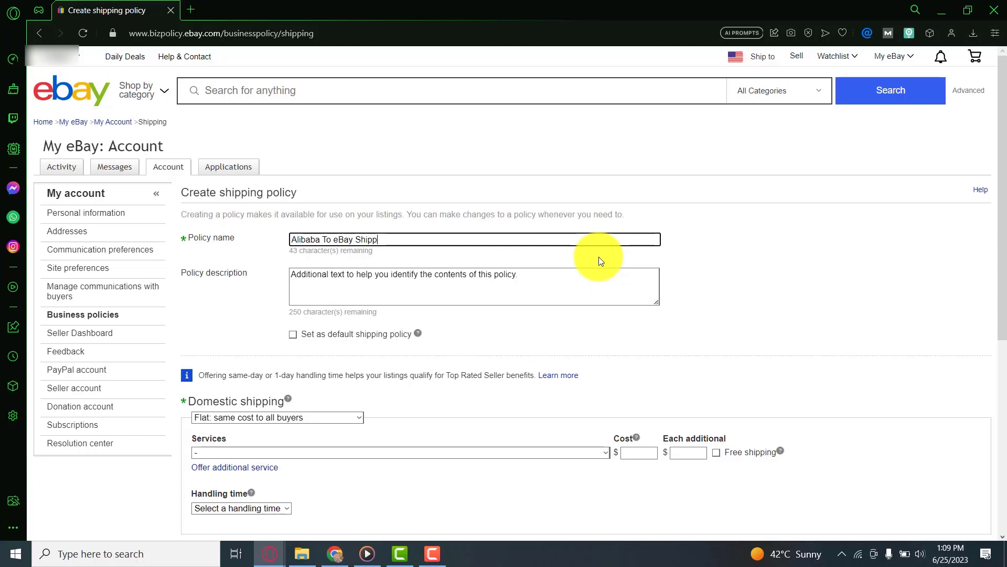
pyautogui.write('ing Policy For China Products')
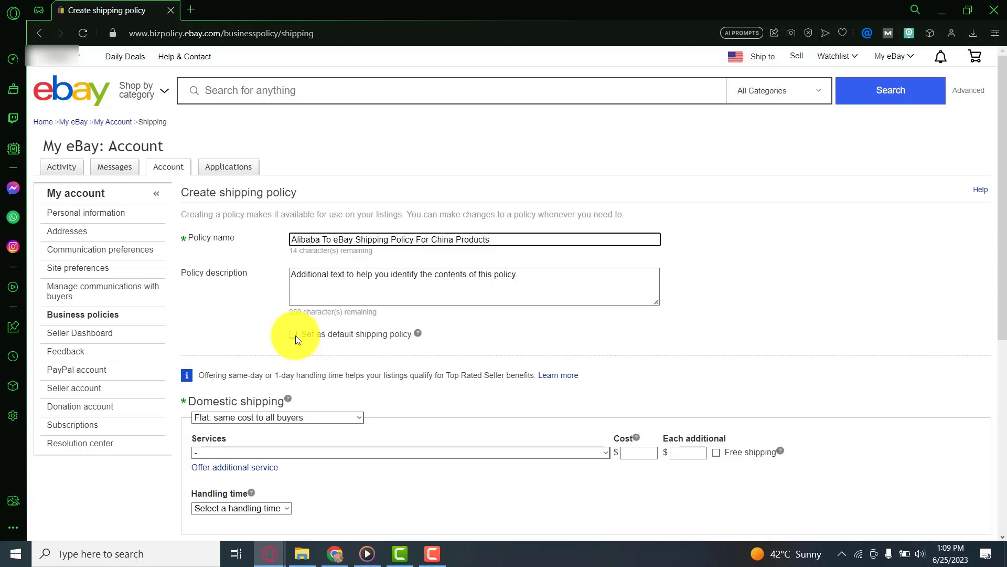
# Step: Set domestic shipping to Flat: same cost to all buyers and bring up the Services list
pyautogui.scroll(-1, 297, 337)
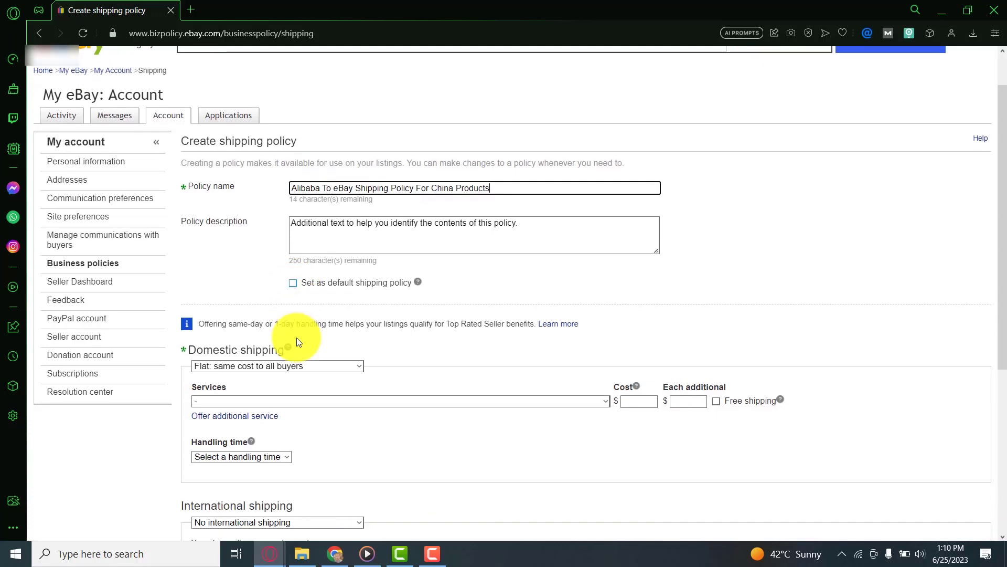
pyautogui.scroll(-3, 297, 337)
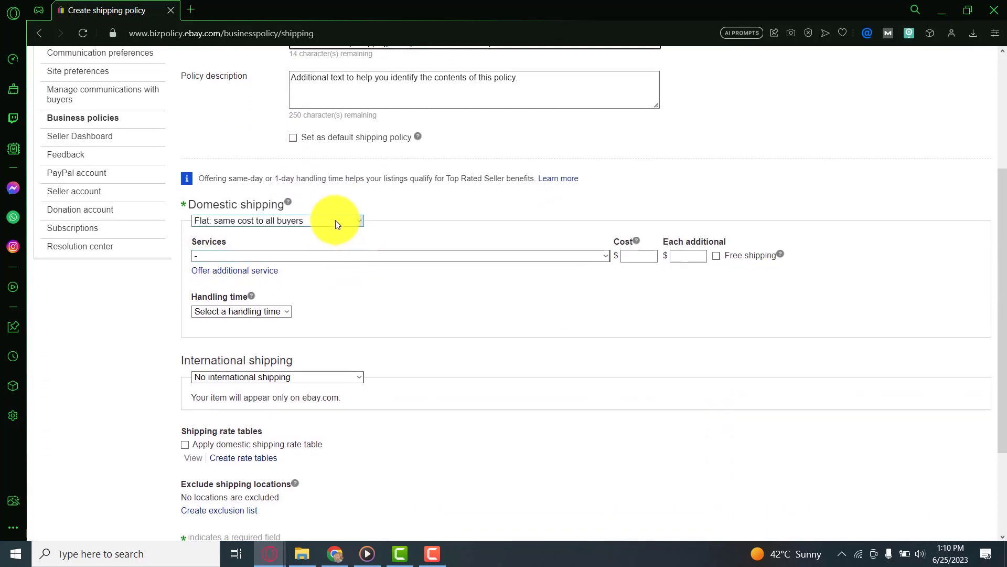
pyautogui.click(336, 220)
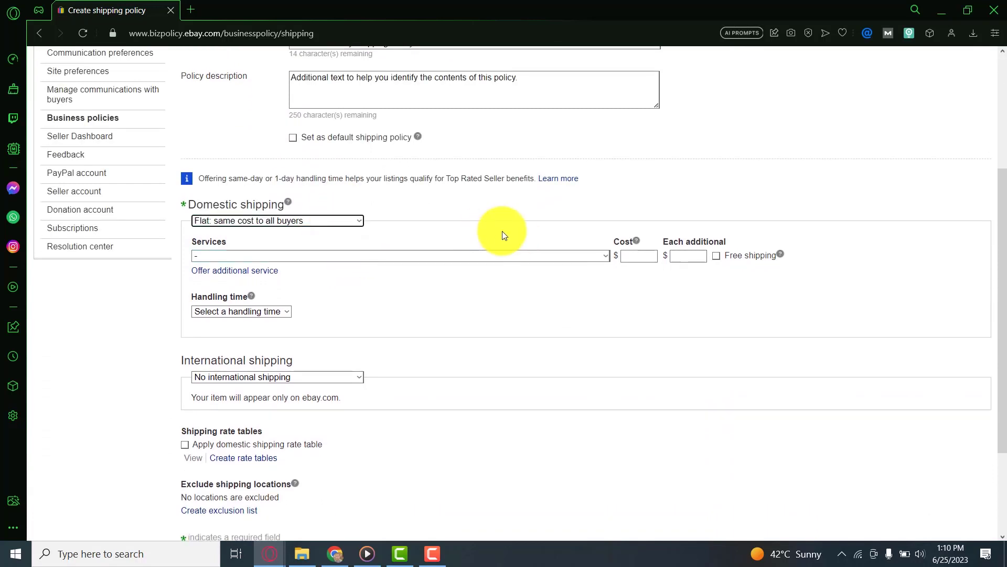
pyautogui.click(504, 257)
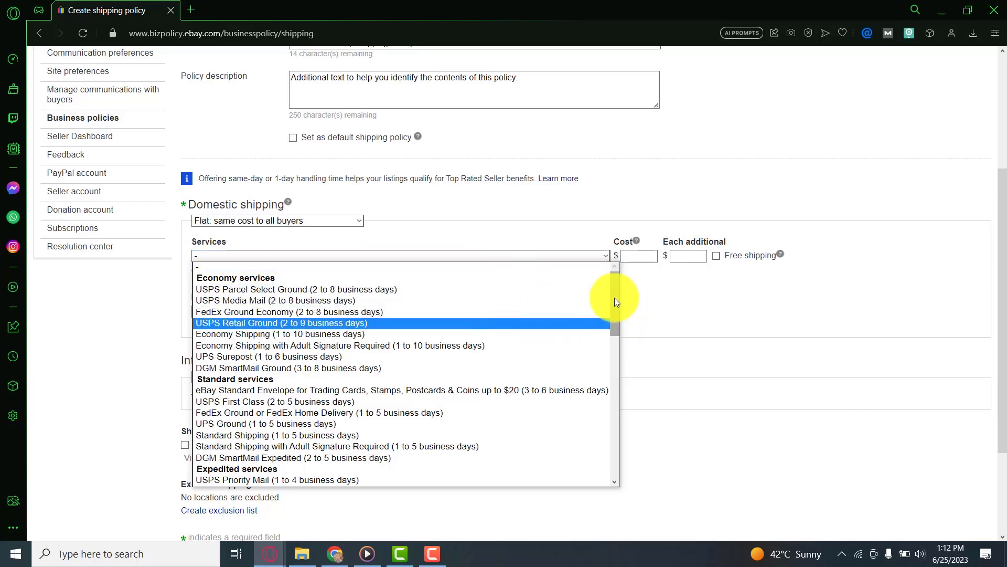
# Step: Choose Standard Shipping from outside US with free shipping and 4 business days handling time
pyautogui.moveTo(616, 321); pyautogui.dragTo(617, 423)
pyautogui.scroll(-2, 400, 327)
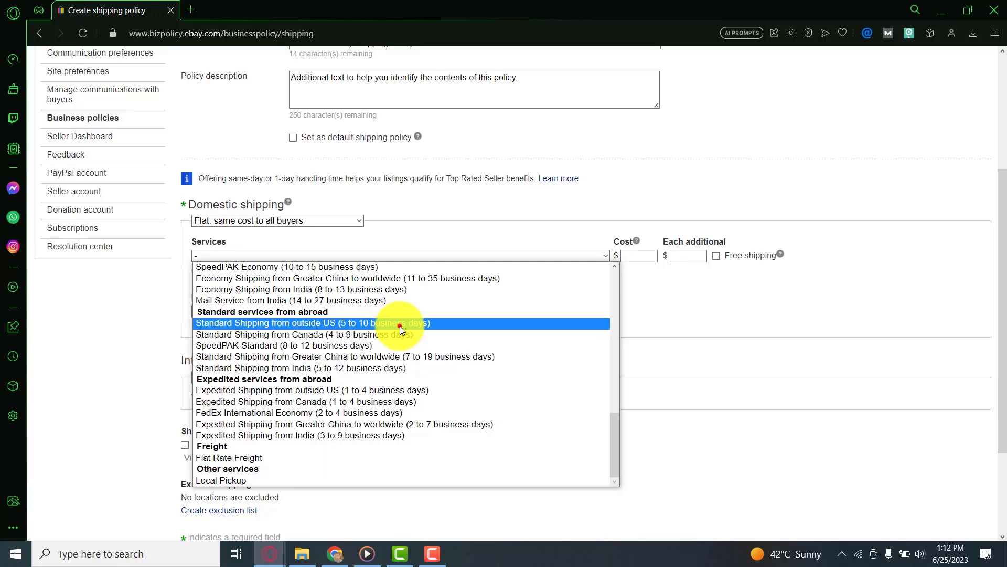
pyautogui.click(401, 324)
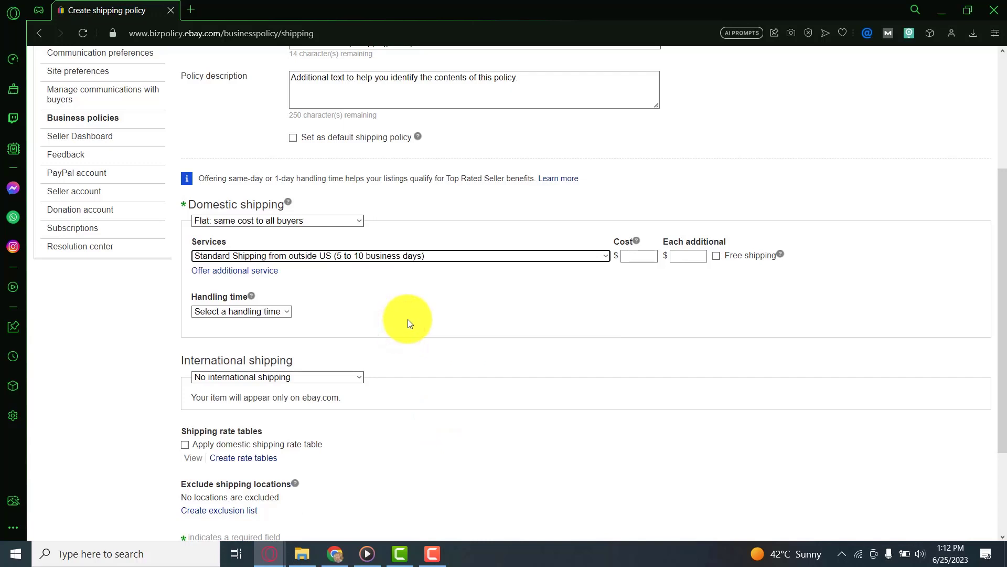
pyautogui.click(717, 256)
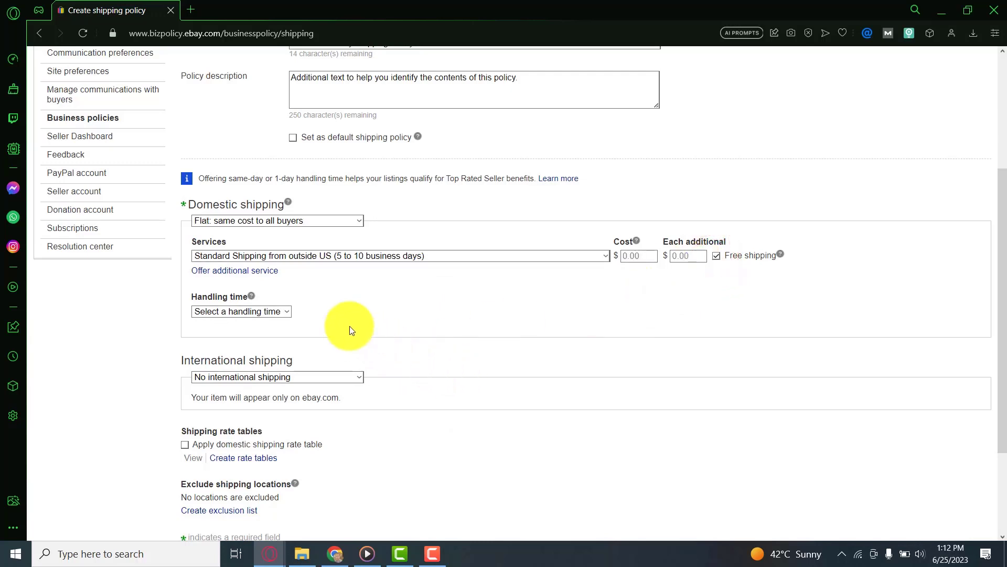
pyautogui.click(290, 313)
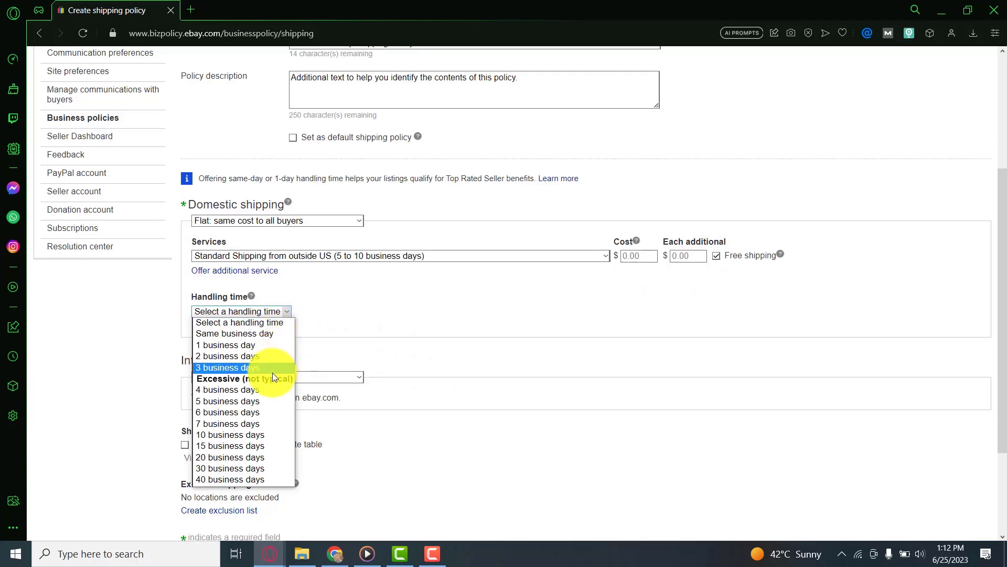
pyautogui.click(270, 389)
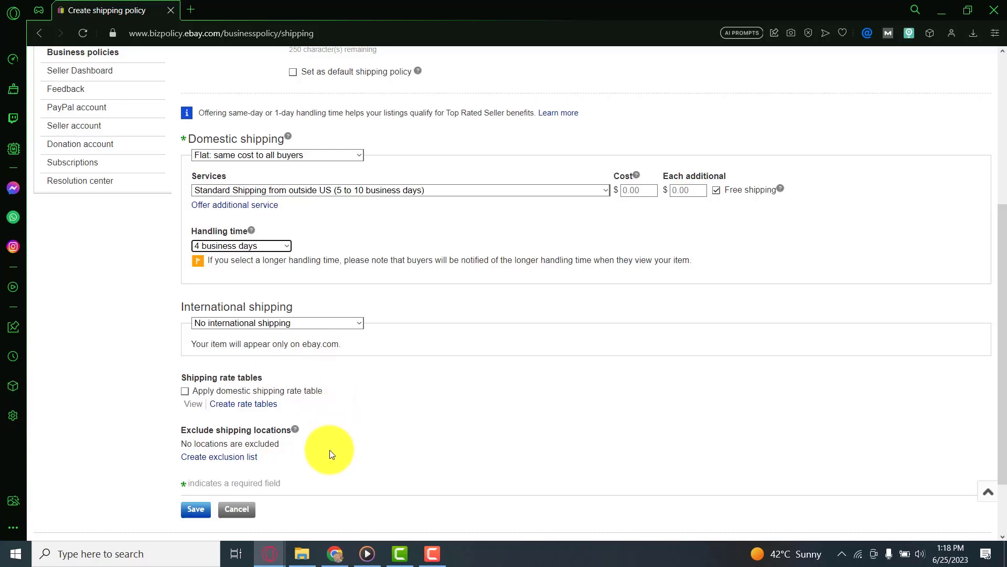
# Step: Exclude Alaska/Hawaii, US Protectorates, APO/FPO, Puerto Rico and PO Box, then apply the exclusions
pyautogui.click(232, 460)
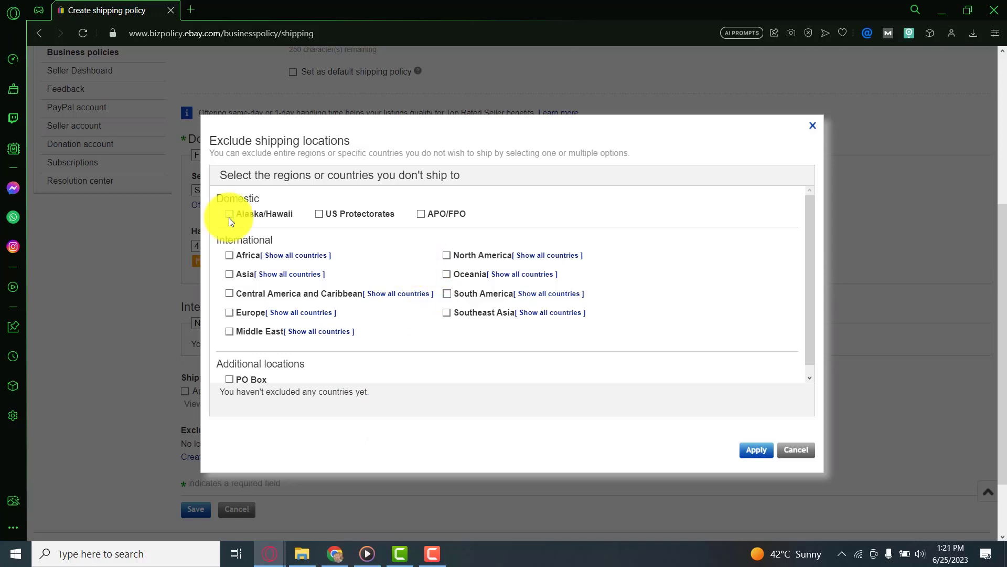
pyautogui.click(229, 214)
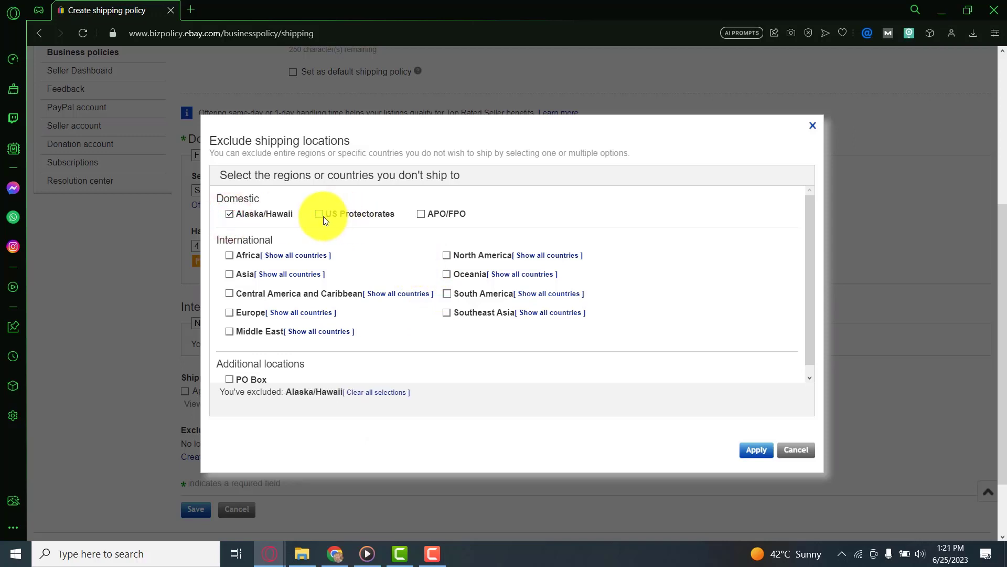
pyautogui.click(318, 216)
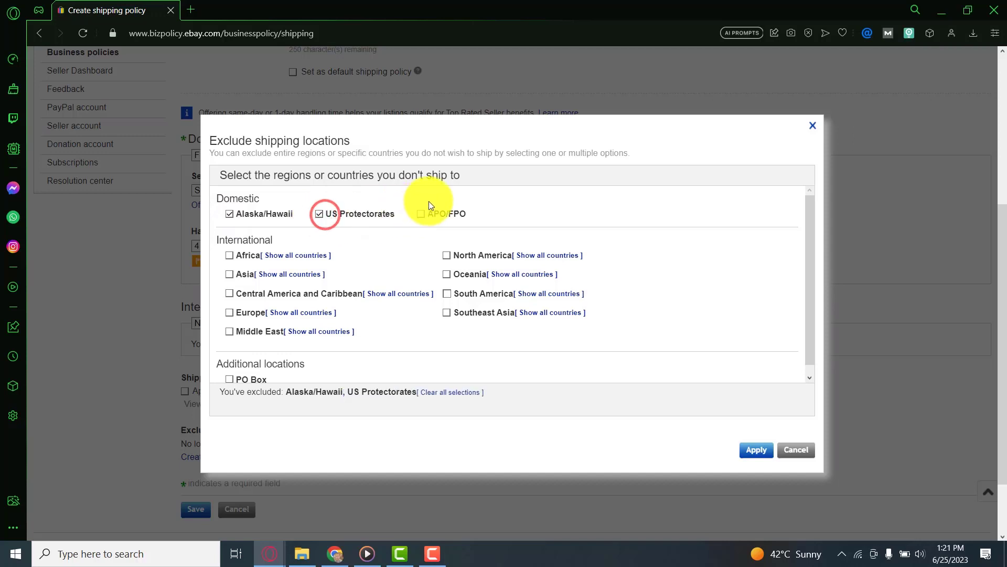
pyautogui.click(422, 214)
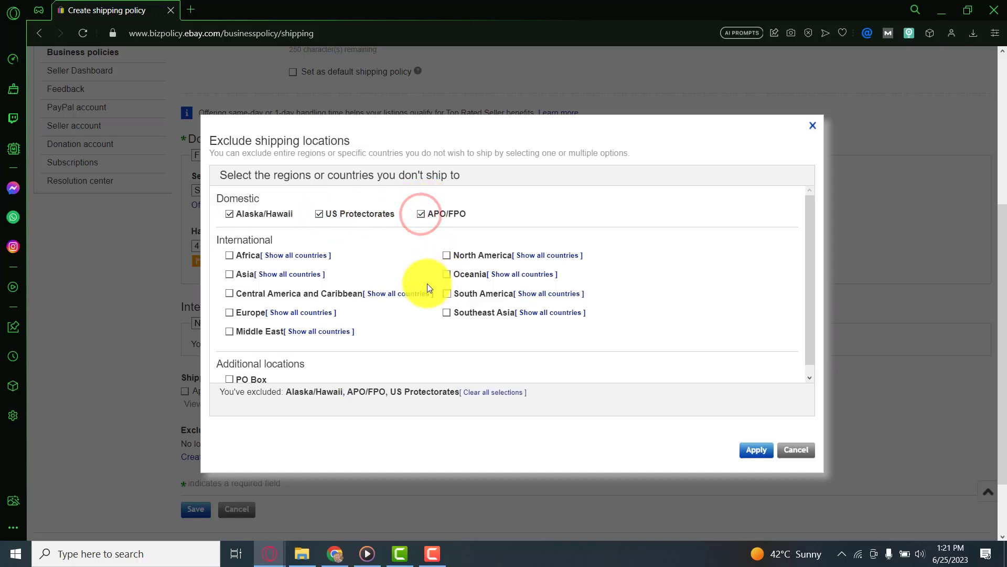
pyautogui.click(401, 294)
pyautogui.scroll(-4, 337, 333)
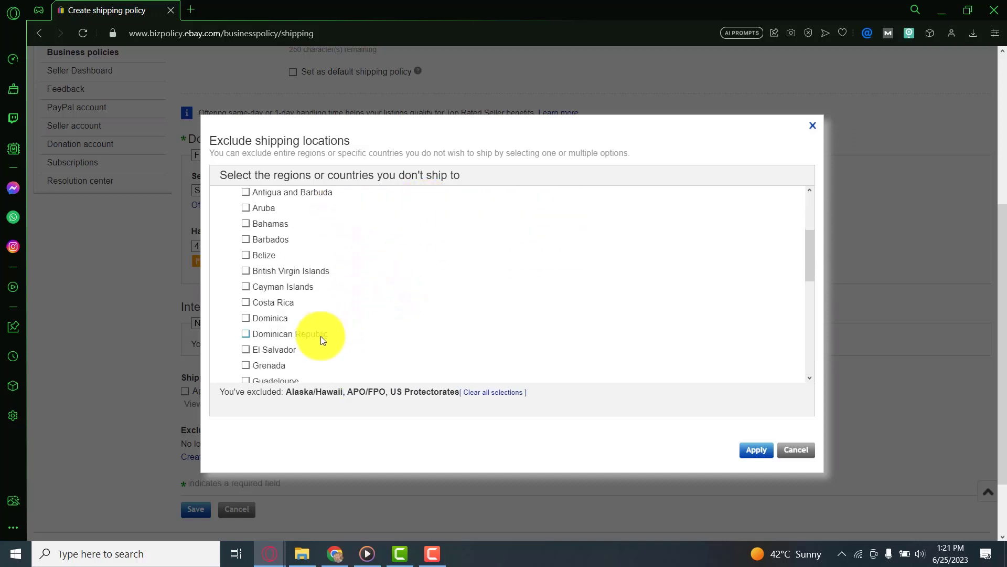
pyautogui.scroll(-5, 292, 339)
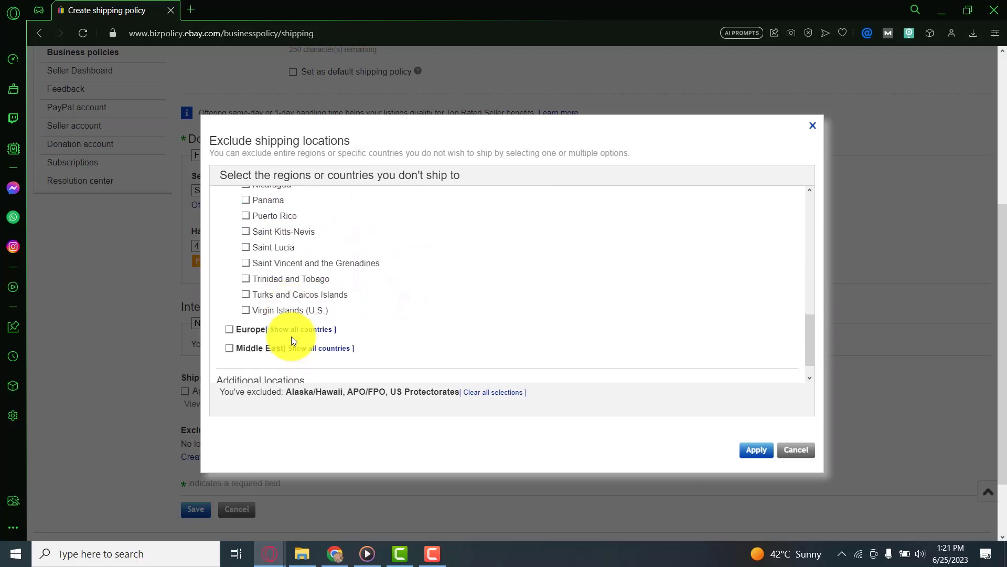
pyautogui.click(248, 212)
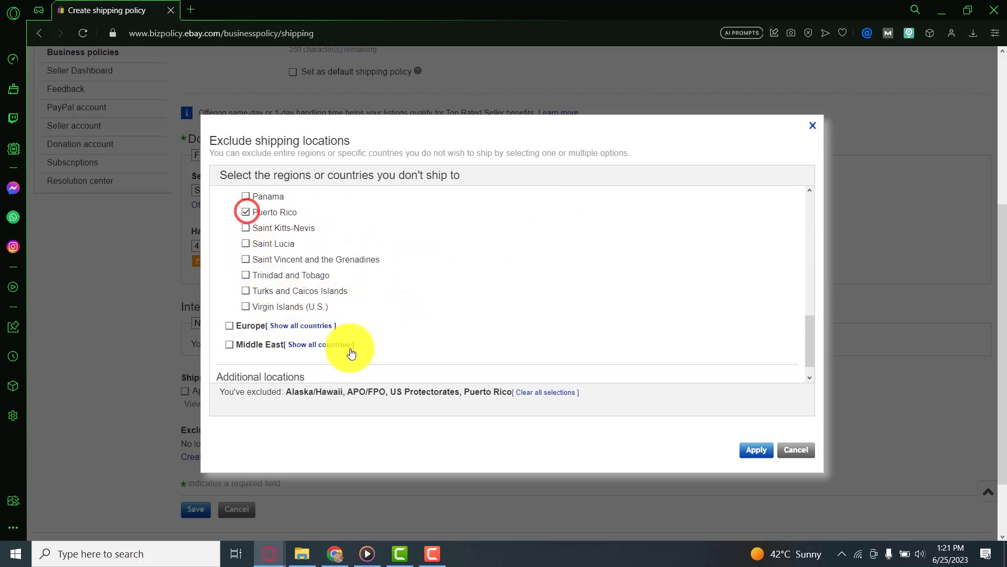
pyautogui.scroll(-1, 348, 332)
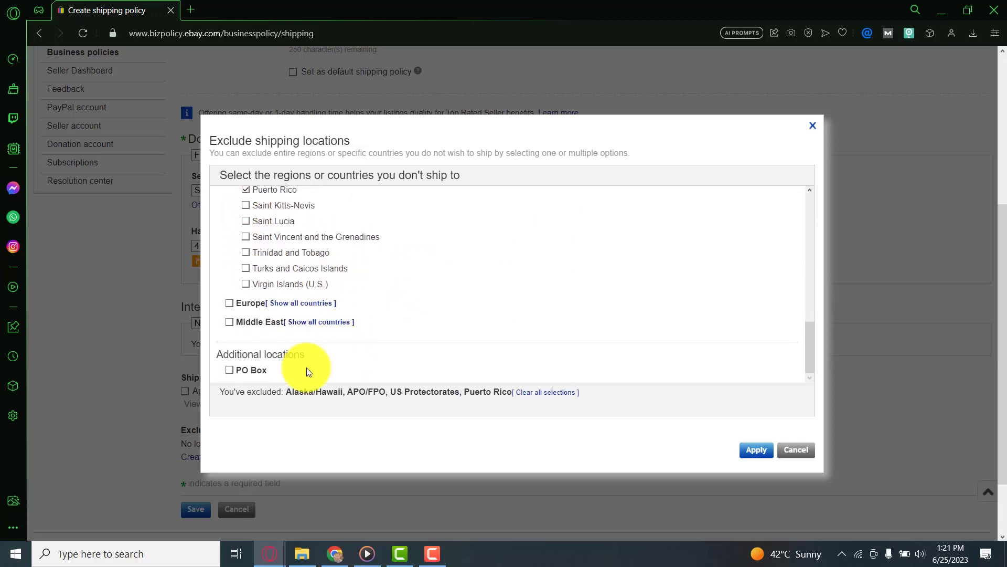
pyautogui.click(229, 370)
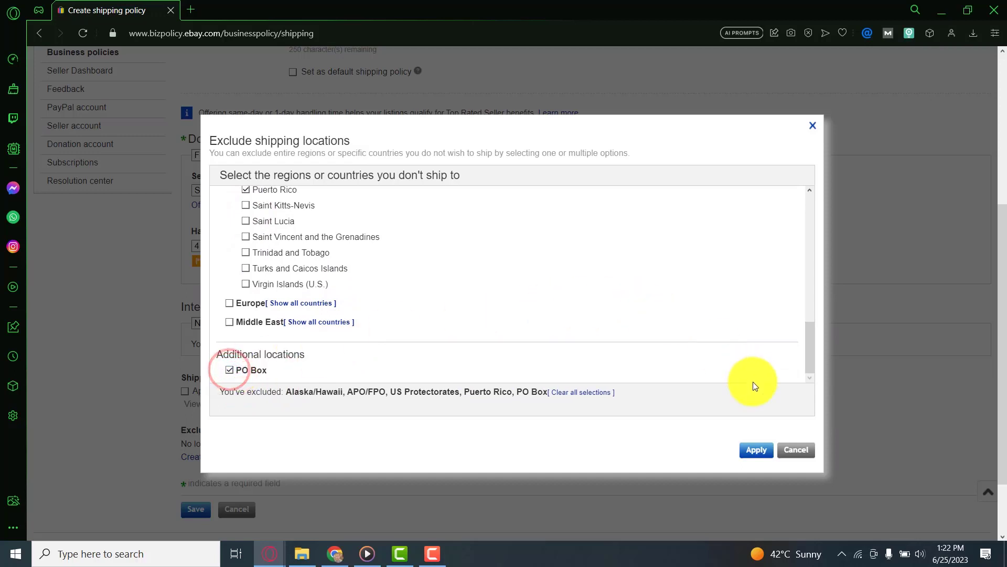
pyautogui.click(757, 450)
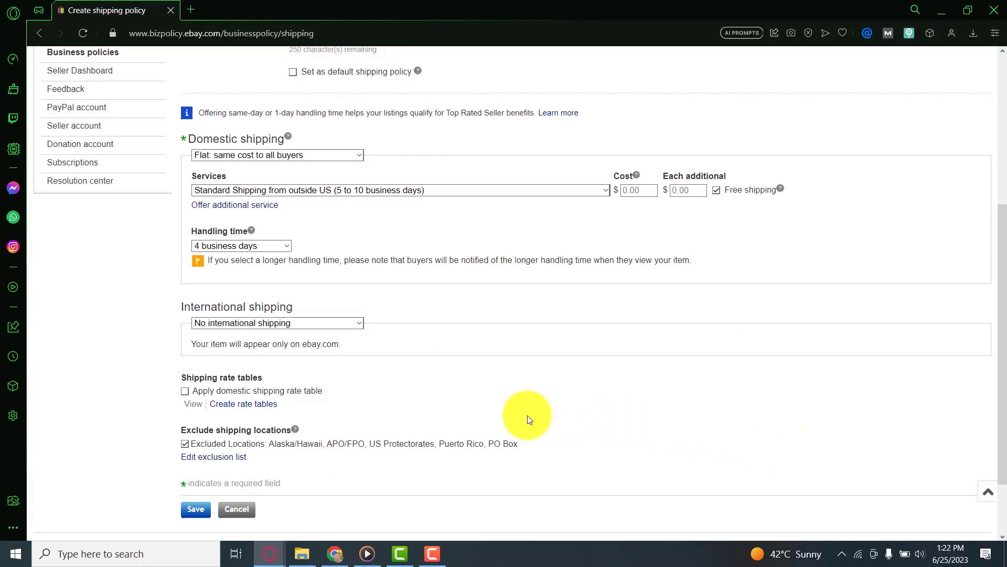
# Step: Save the shipping policy and dismiss the policy clean-up popup
pyautogui.click(203, 508)
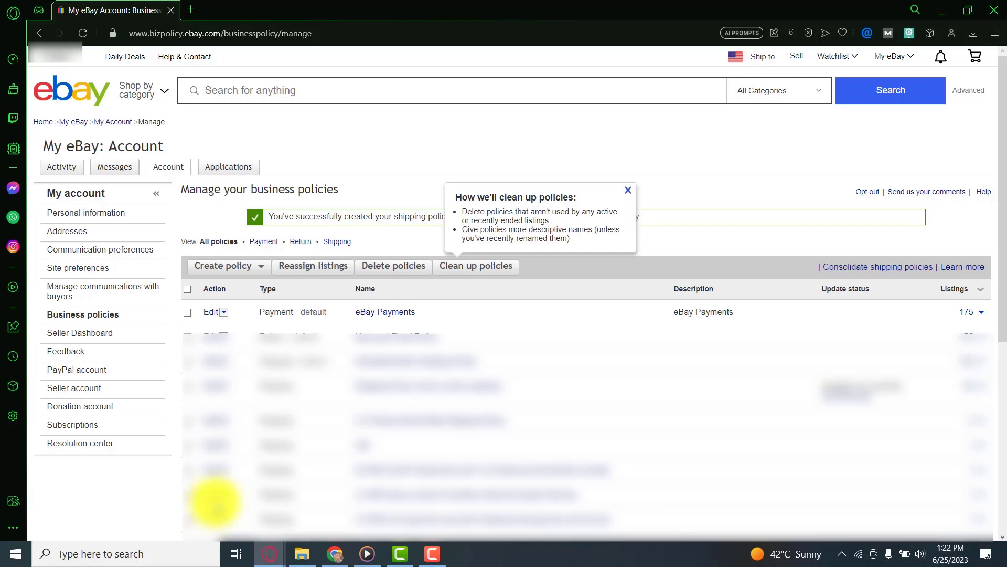
pyautogui.click(261, 268)
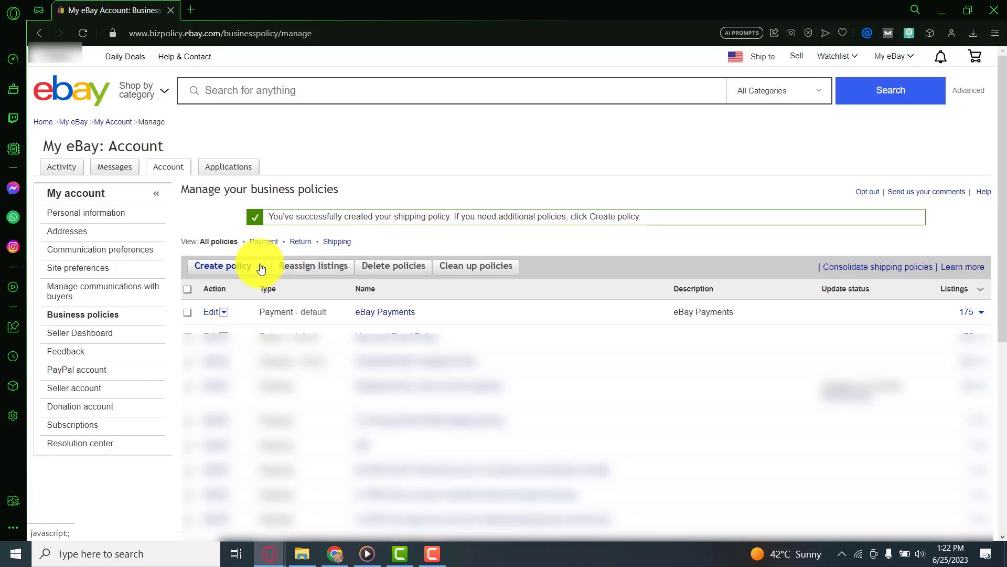
# Step: Create another Shipping policy and name it 'Alibaba To eBay Policy For US Items'
pyautogui.click(261, 268)
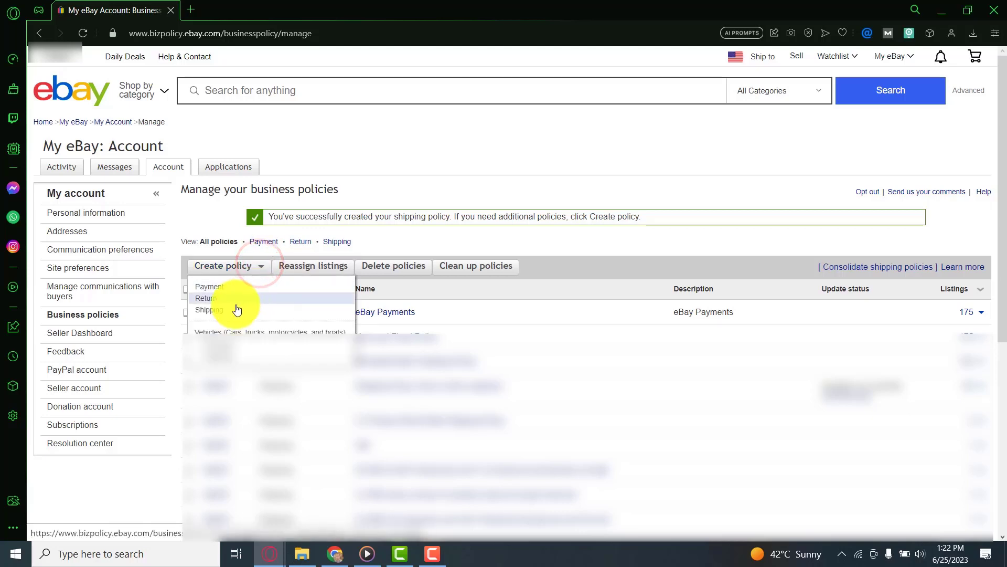
pyautogui.click(217, 315)
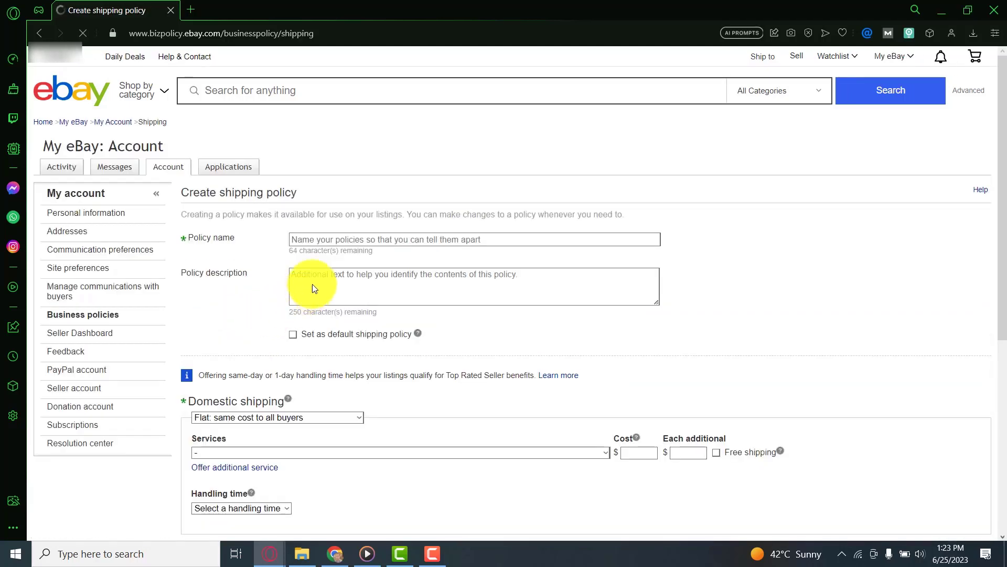
pyautogui.click(345, 238)
pyautogui.click(346, 239)
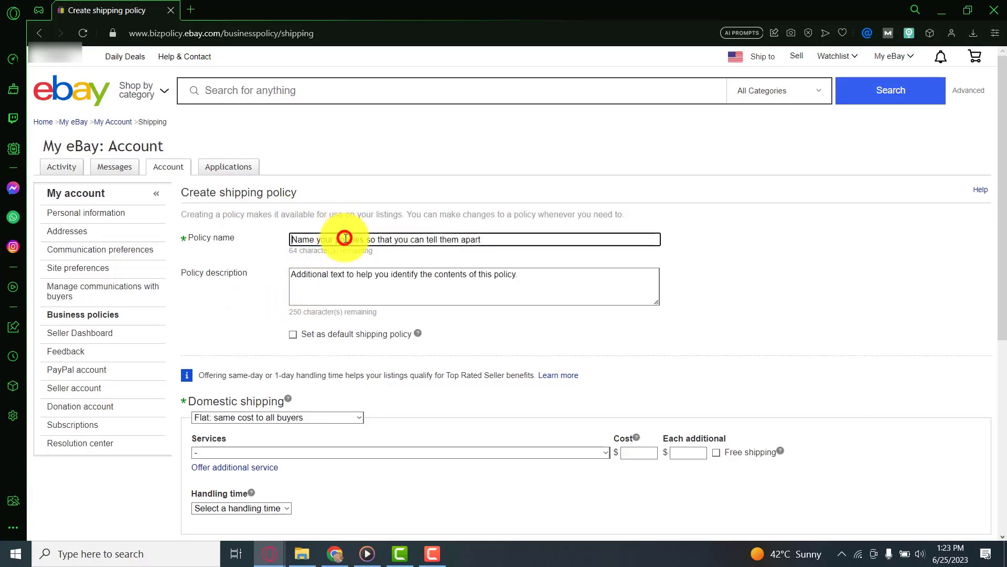
pyautogui.write('A')
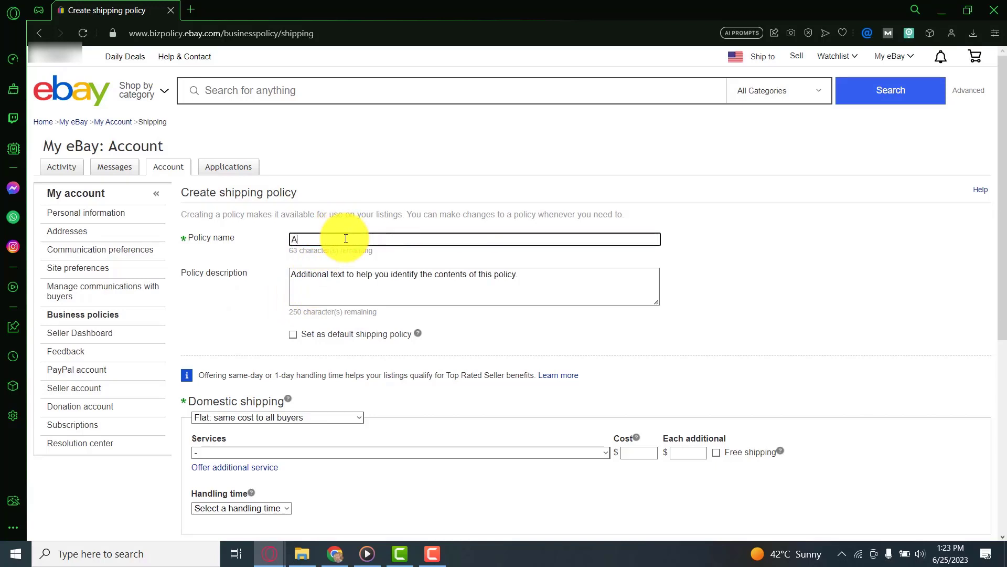
pyautogui.write('libaba To eBay')
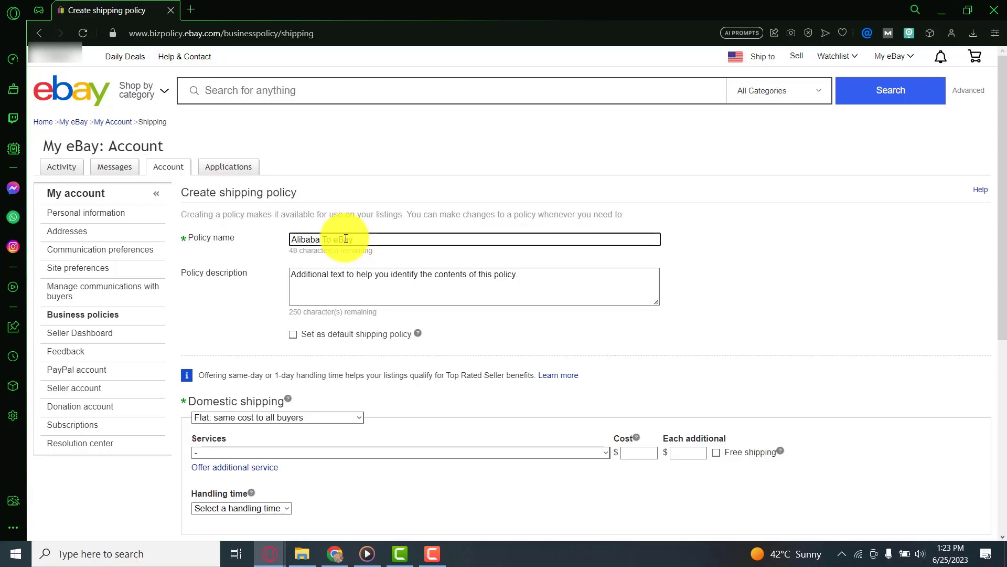
pyautogui.write(' Policy For US ')
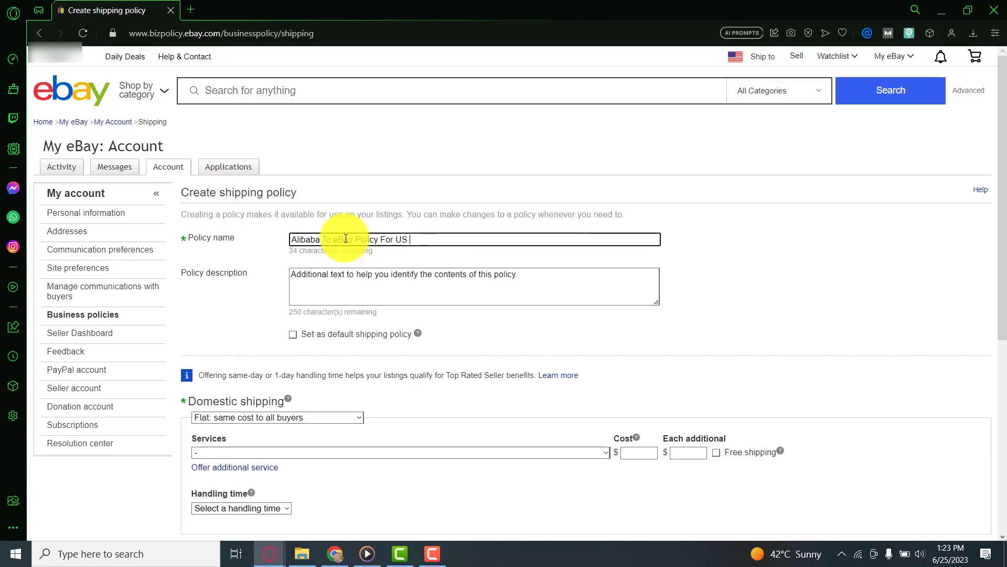
pyautogui.write('Items')
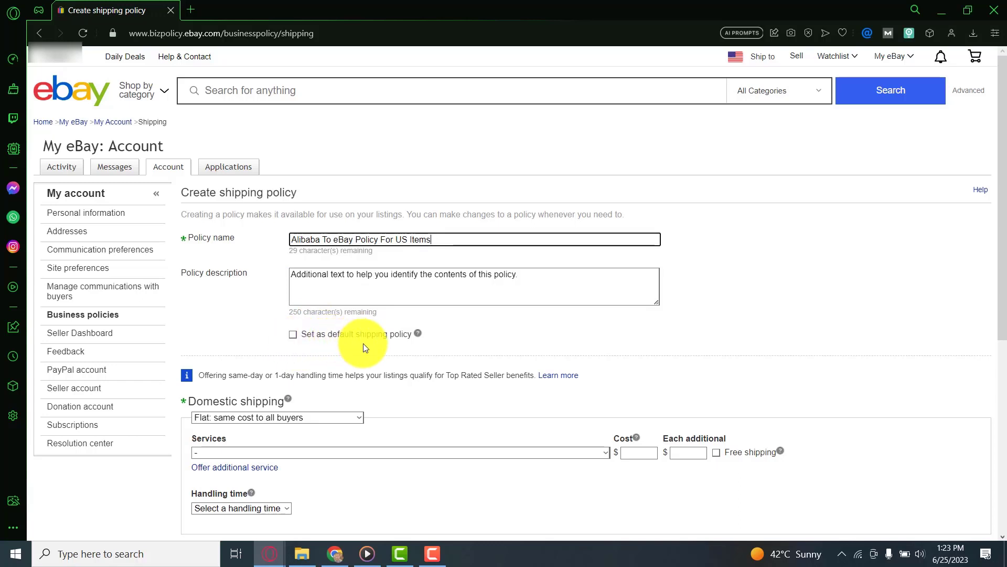
pyautogui.scroll(-1, 364, 341)
pyautogui.scroll(-1, 357, 310)
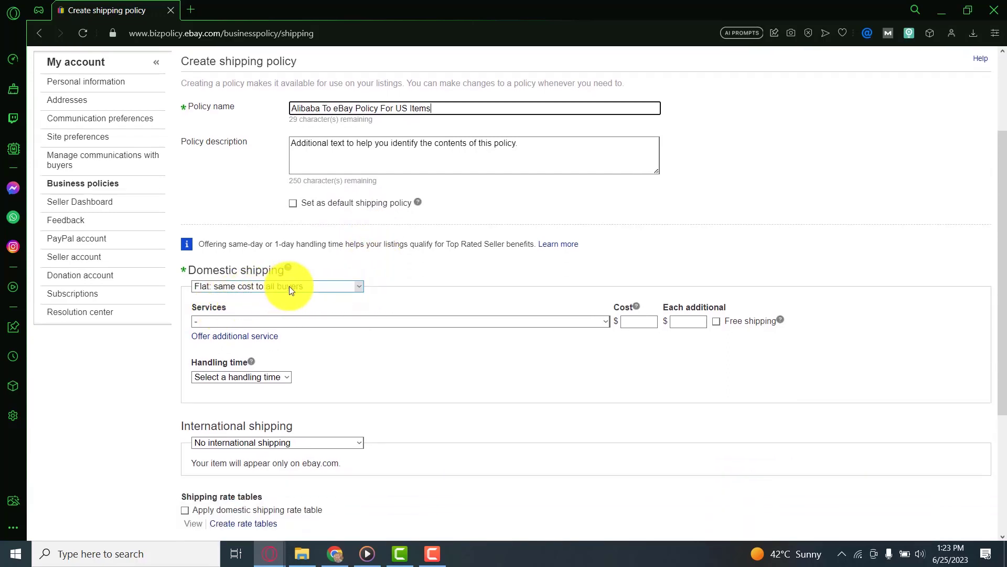
# Step: Choose free Expedited Shipping (1 to 3 business days) with 4 business days handling time
pyautogui.scroll(-1, 453, 322)
pyautogui.click(524, 256)
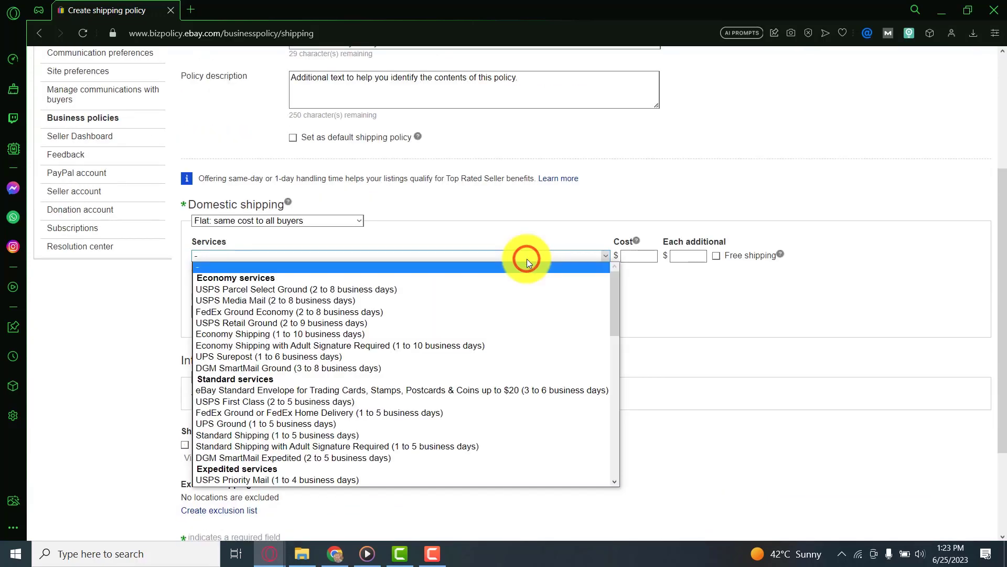
pyautogui.scroll(-4, 486, 351)
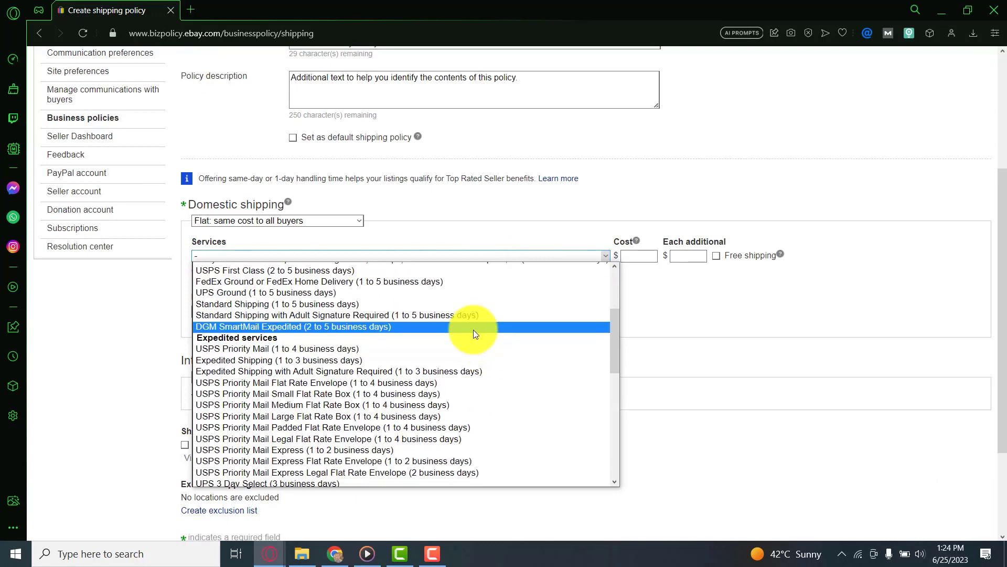
pyautogui.click(449, 360)
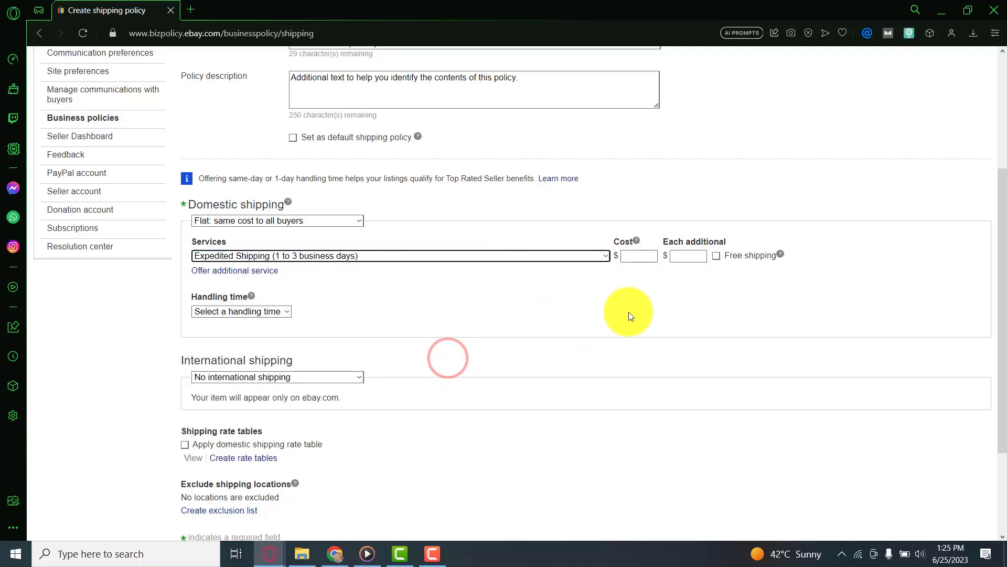
pyautogui.click(717, 257)
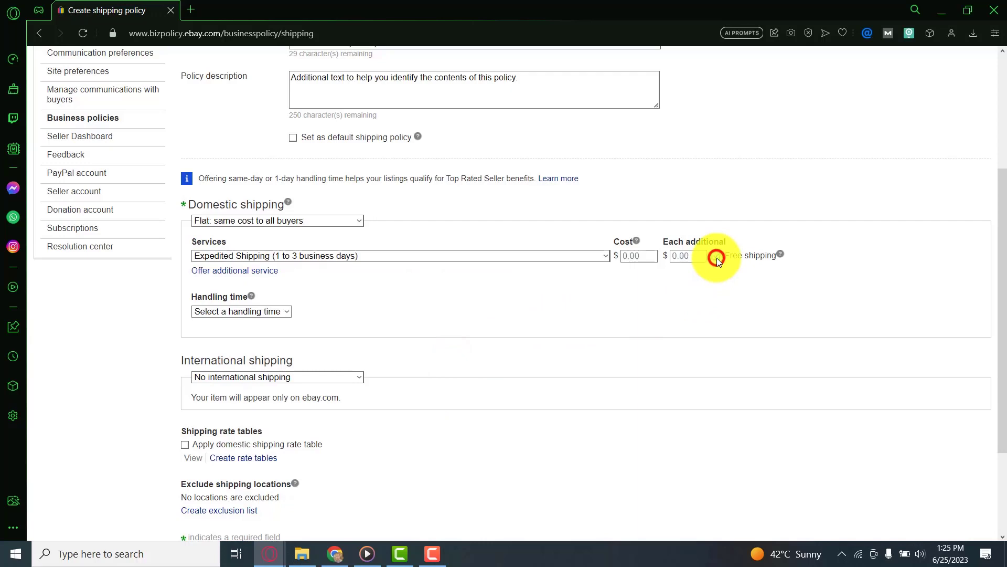
pyautogui.click(276, 312)
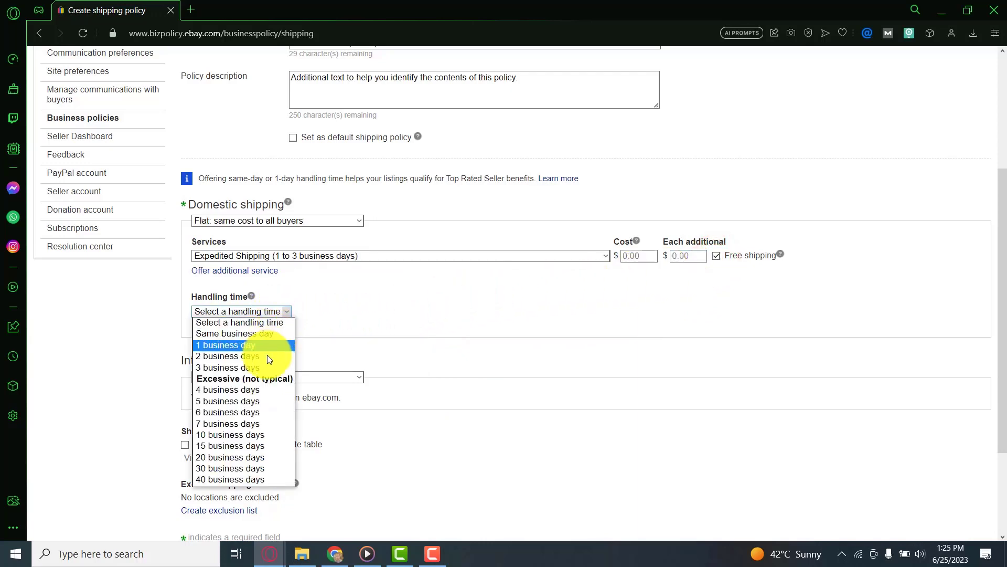
pyautogui.click(258, 390)
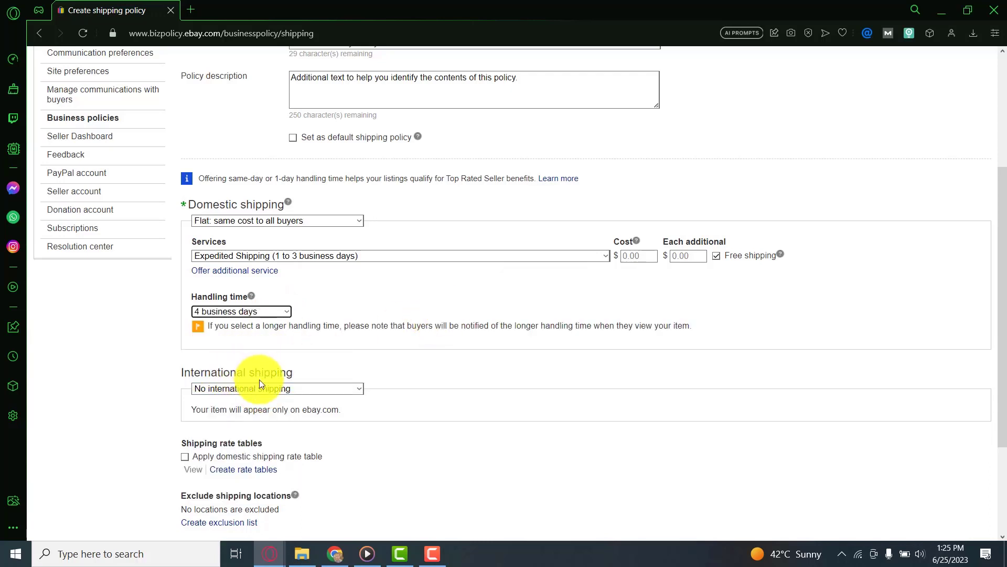
pyautogui.scroll(-1, 259, 379)
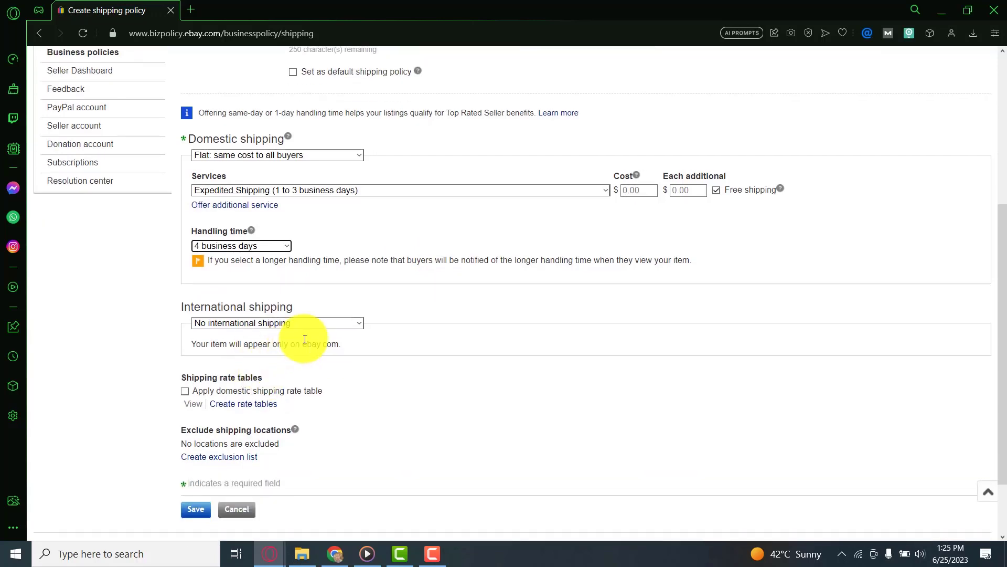
# Step: Build an exclusion list of Alaska/Hawaii, US Protectorates, APO/FPO, Puerto Rico and PO Box, and apply it
pyautogui.click(242, 464)
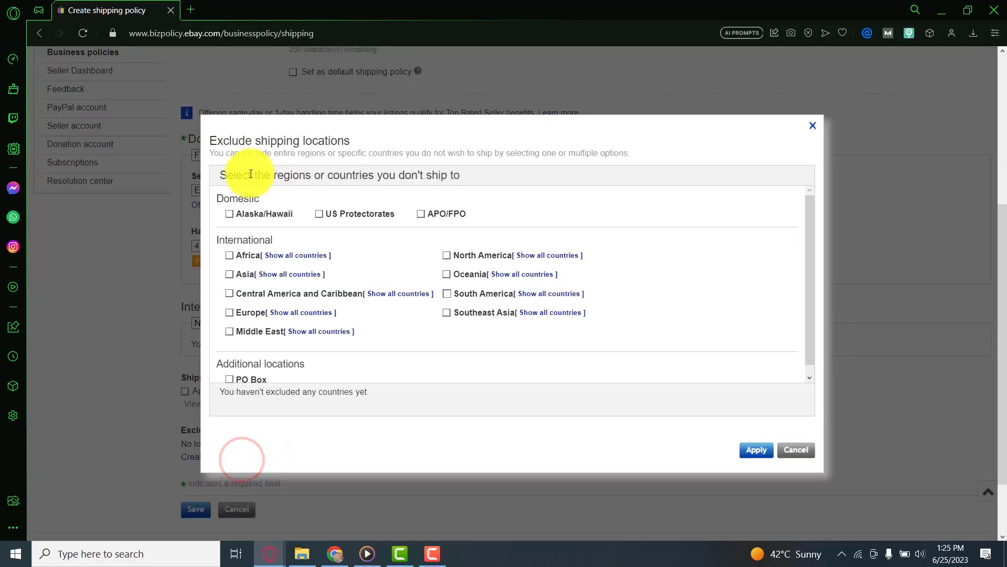
pyautogui.click(230, 215)
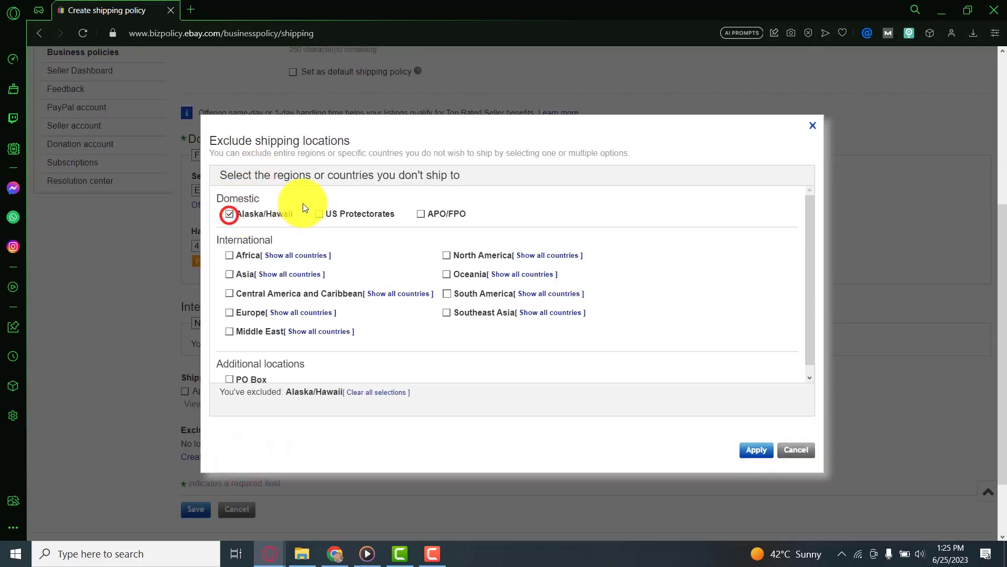
pyautogui.click(321, 212)
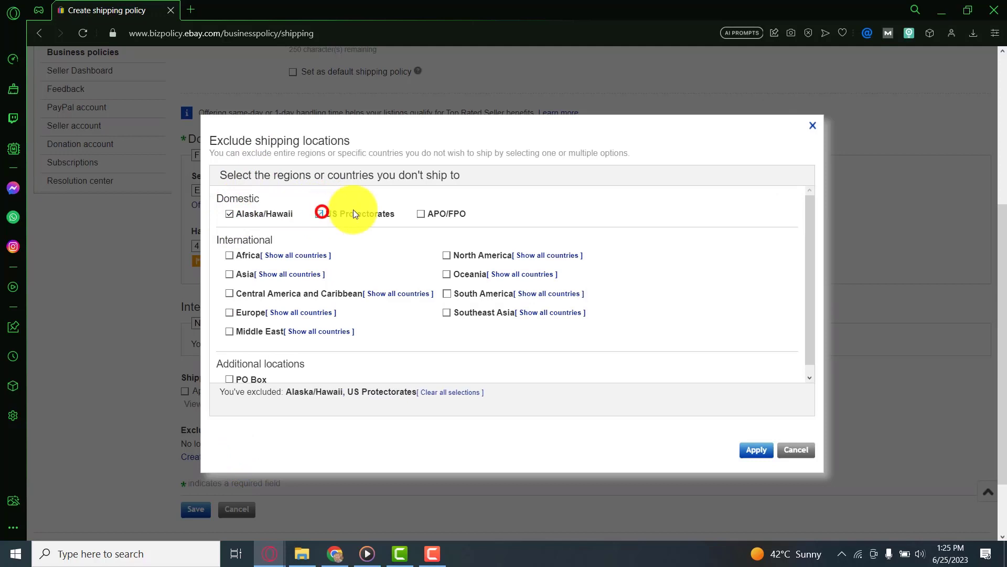
pyautogui.click(421, 214)
pyautogui.click(391, 293)
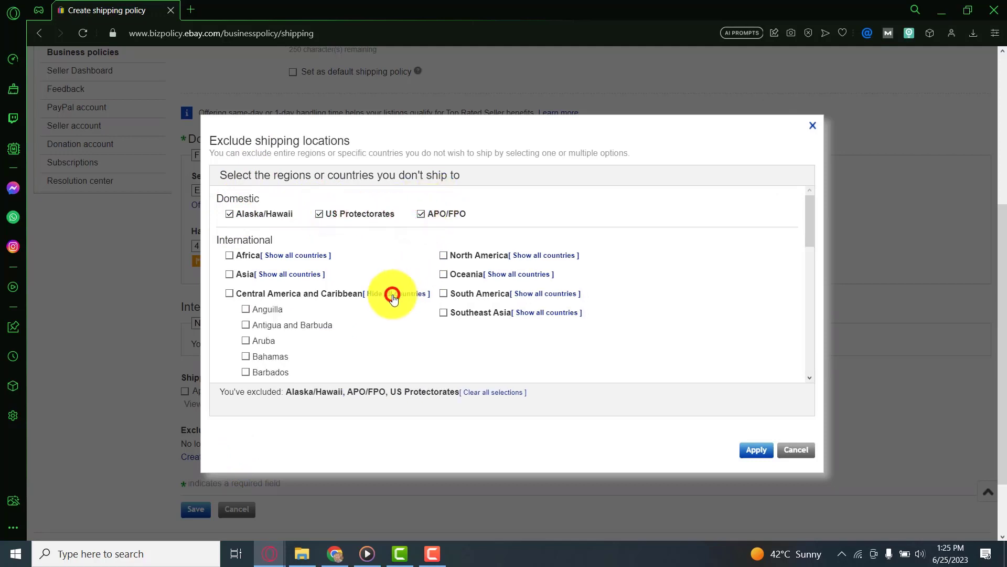
pyautogui.scroll(-3, 357, 318)
pyautogui.scroll(-4, 355, 317)
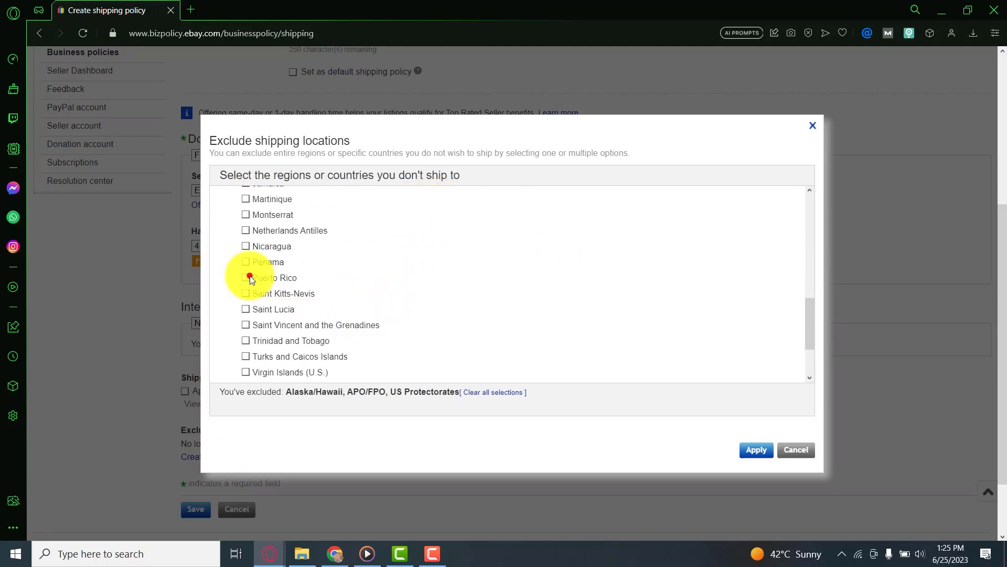
pyautogui.click(246, 274)
pyautogui.scroll(-1, 353, 288)
pyautogui.scroll(-1, 354, 285)
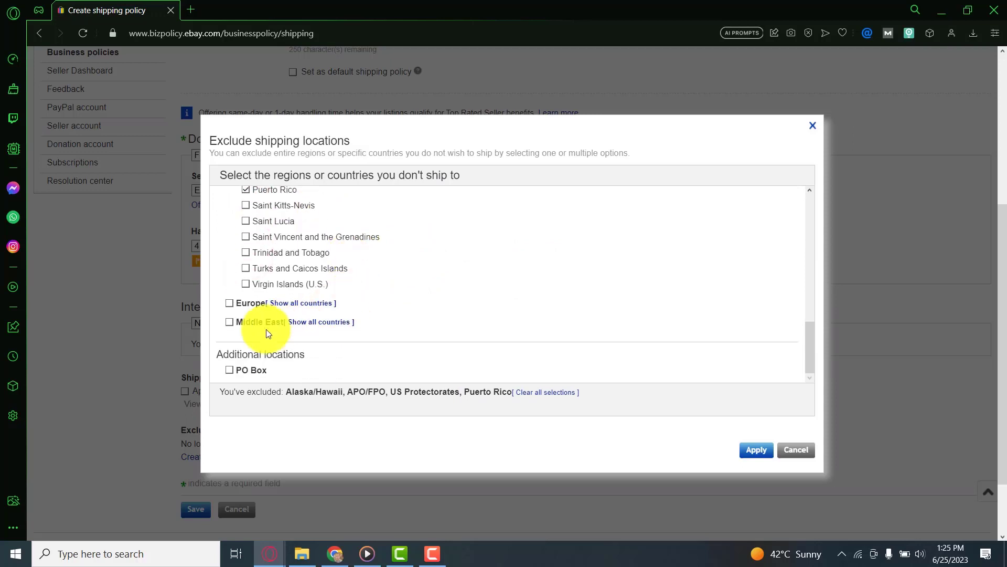
pyautogui.click(229, 370)
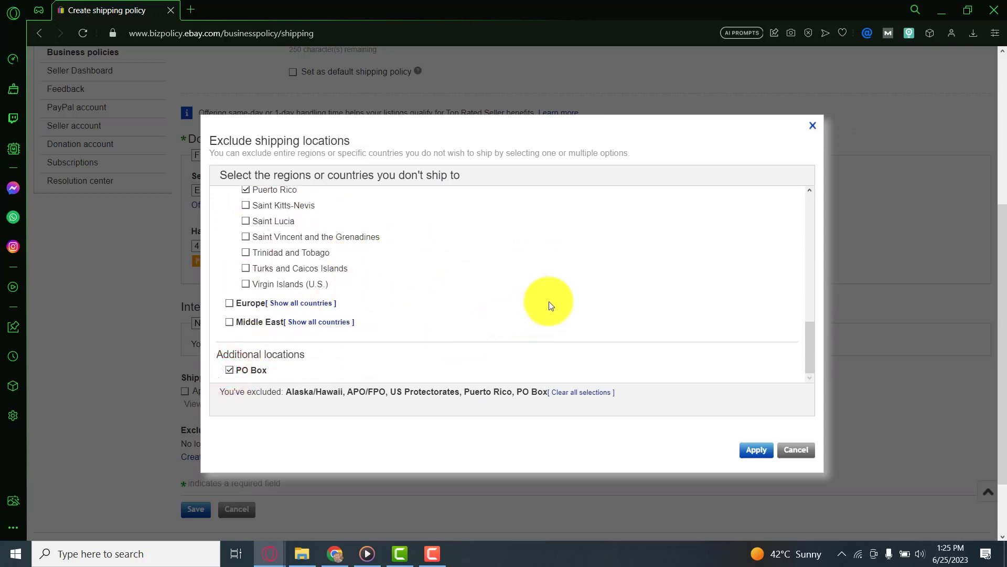
pyautogui.click(756, 447)
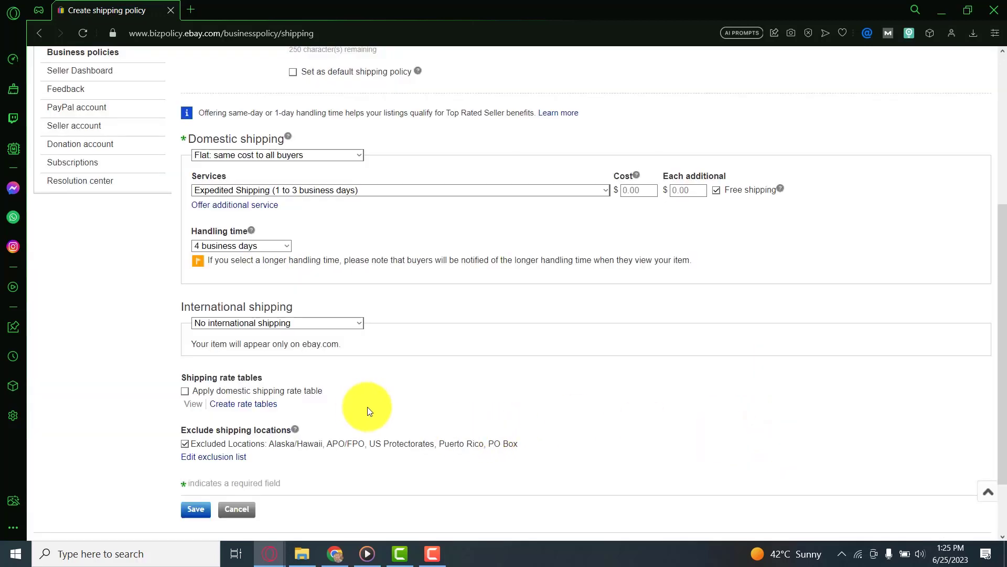
# Step: Save the second free-shipping policy with its 4-day handling and excluded locations
pyautogui.click(194, 509)
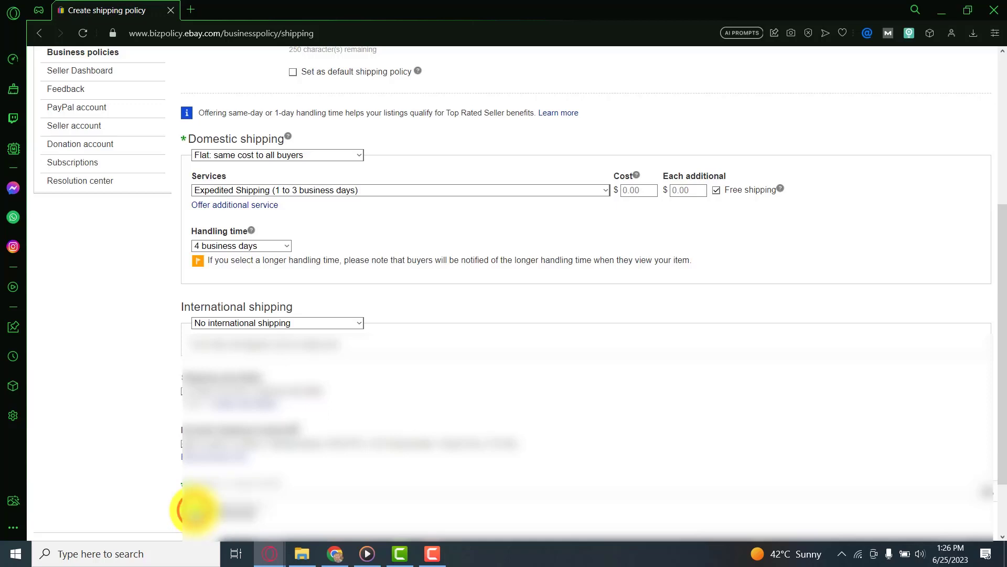